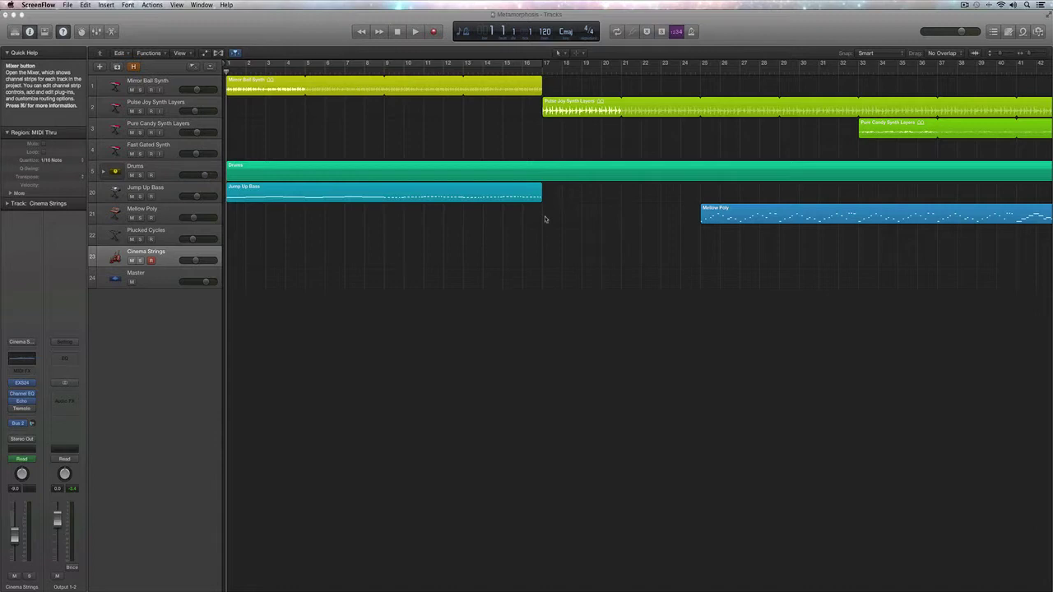
Show the Mixer beneath the track arrangement.
click(533, 286)
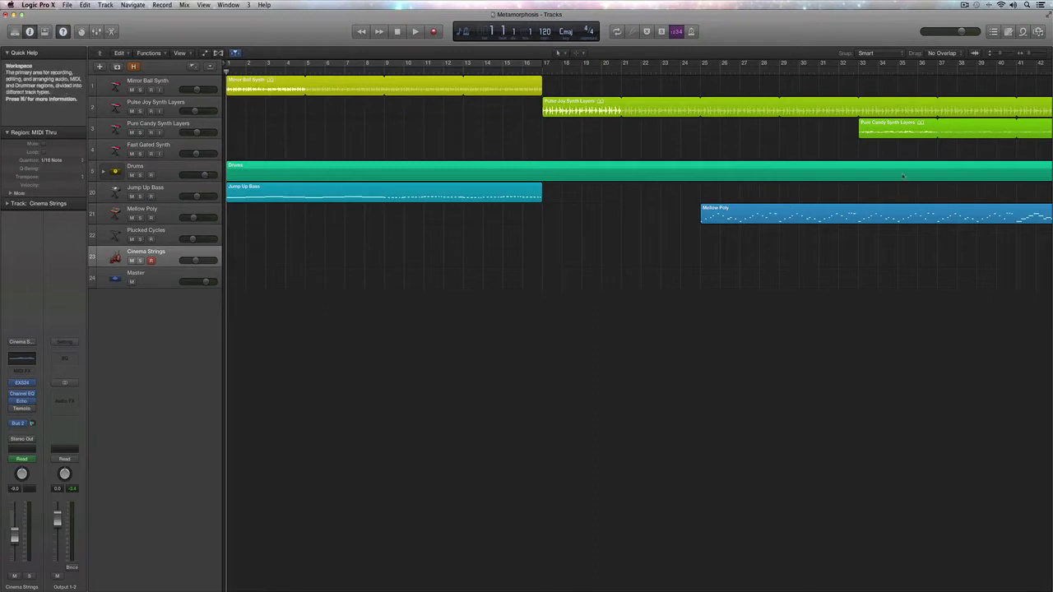
click(96, 31)
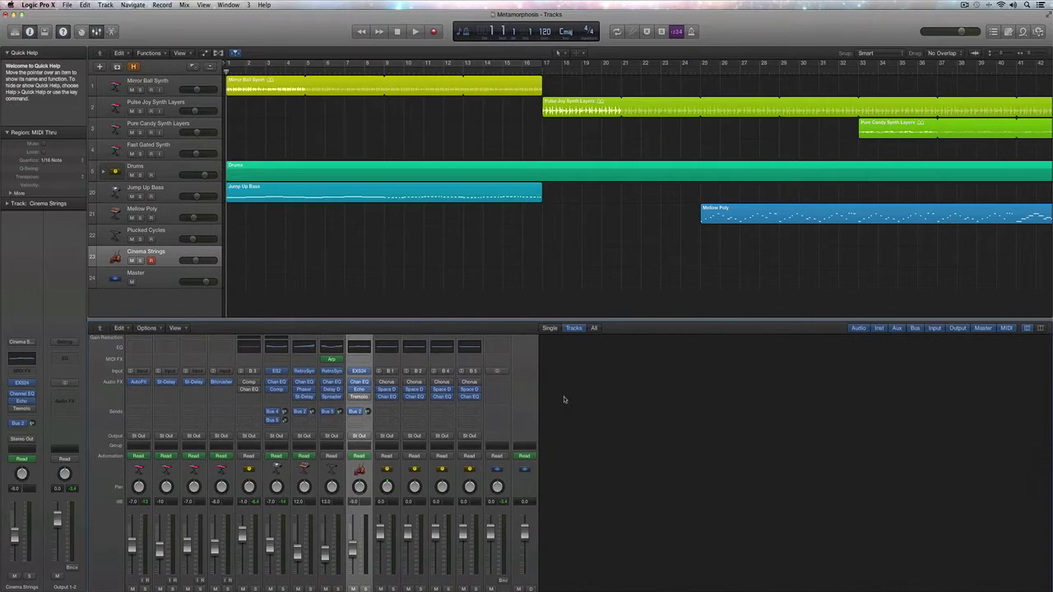
Expand the Drums track stack to inspect its Adept Machine subtracks, and collapse it again.
click(156, 170)
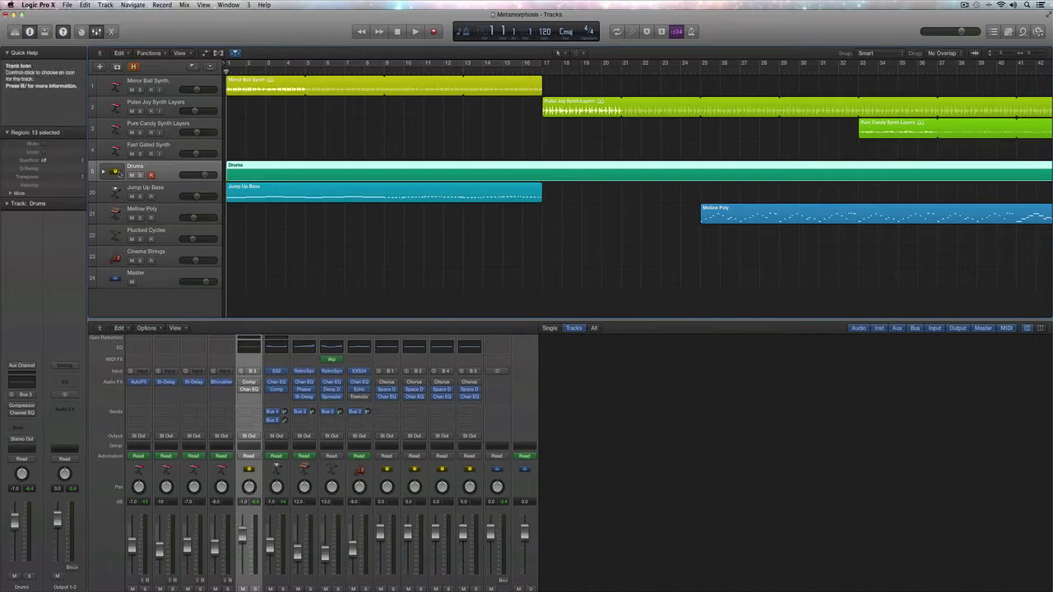
click(103, 171)
scroll(174, 192, down, 5)
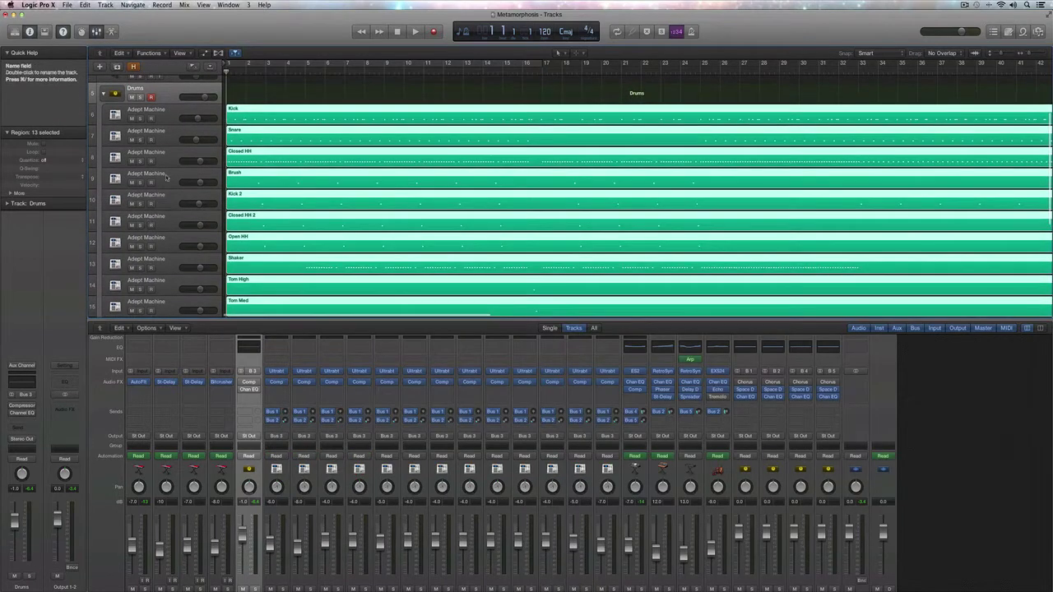
scroll(175, 192, up, 5)
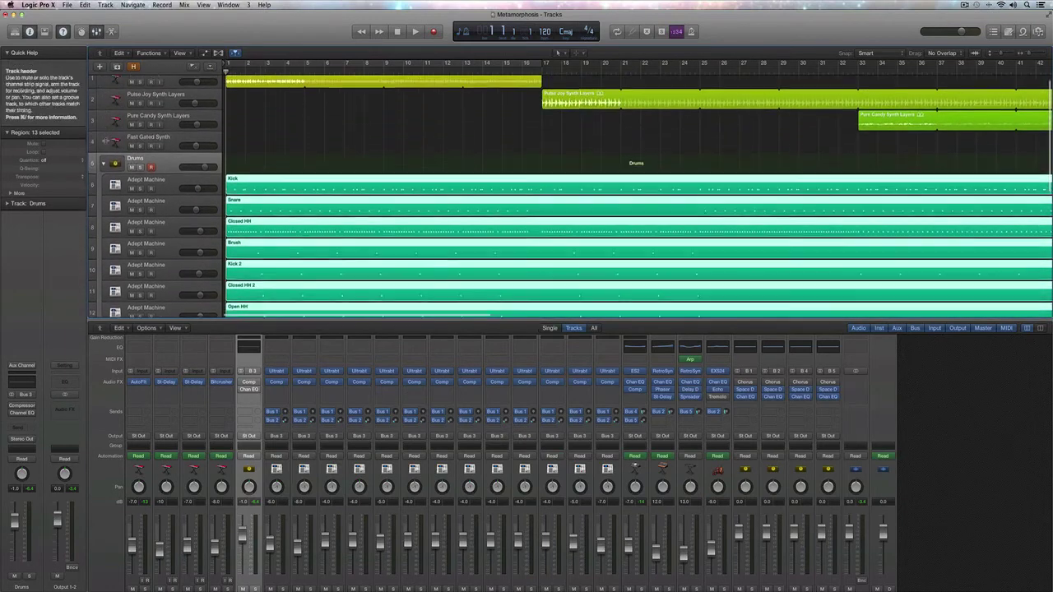
click(104, 167)
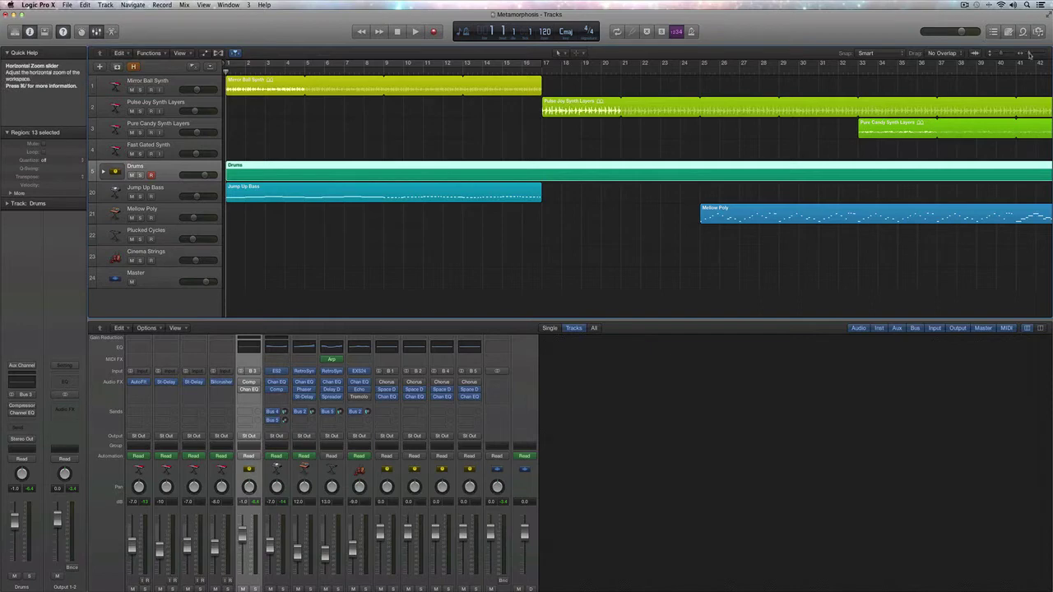
Show the whole arrangement with slightly taller tracks, and look through the four audio synth tracks and their channel strips.
drag(1029, 54, 1022, 63)
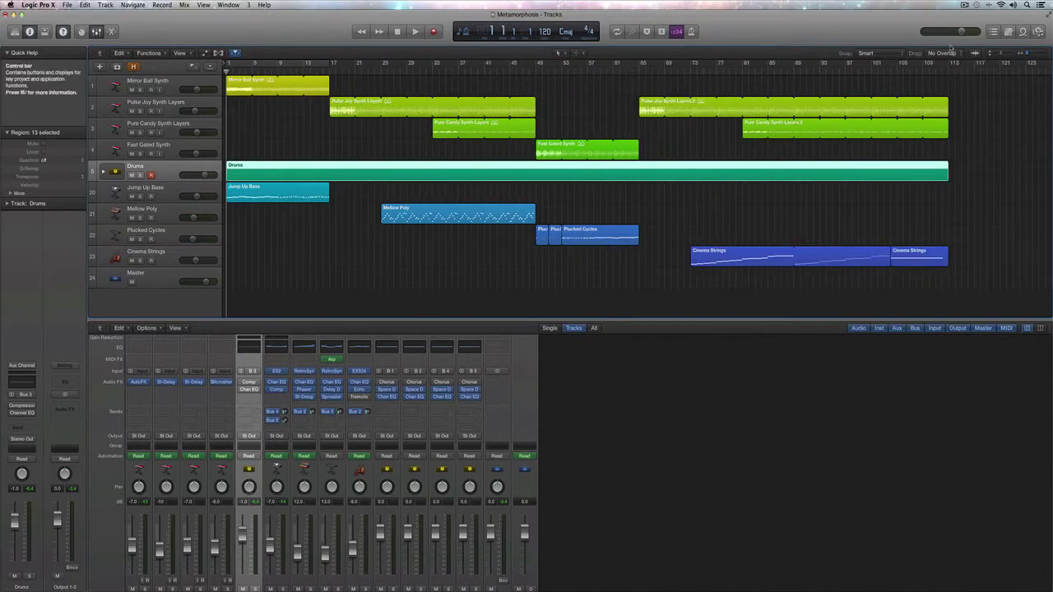
drag(1001, 55, 1002, 54)
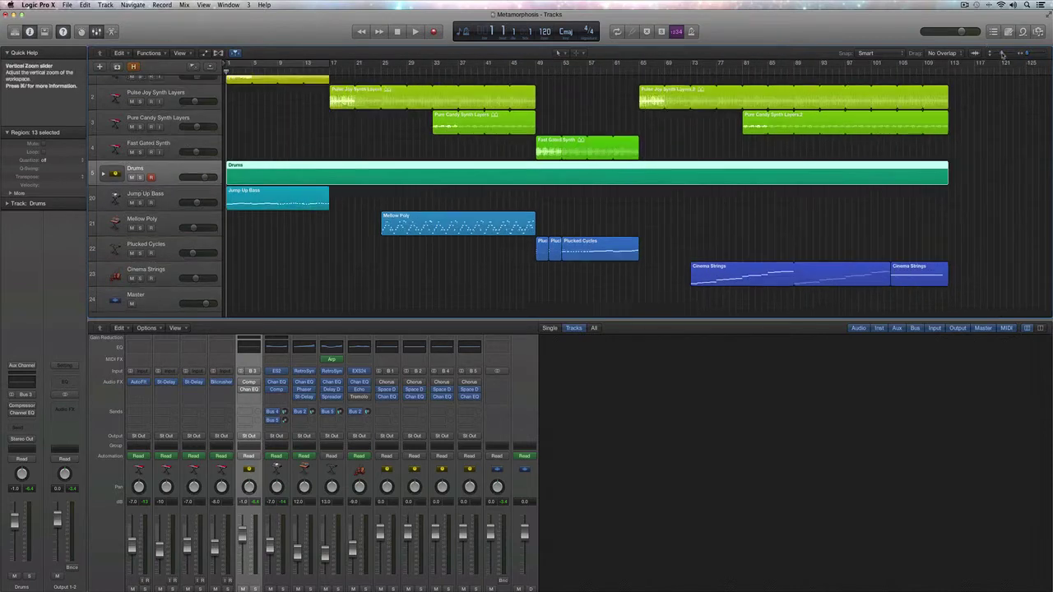
scroll(659, 116, up, 1)
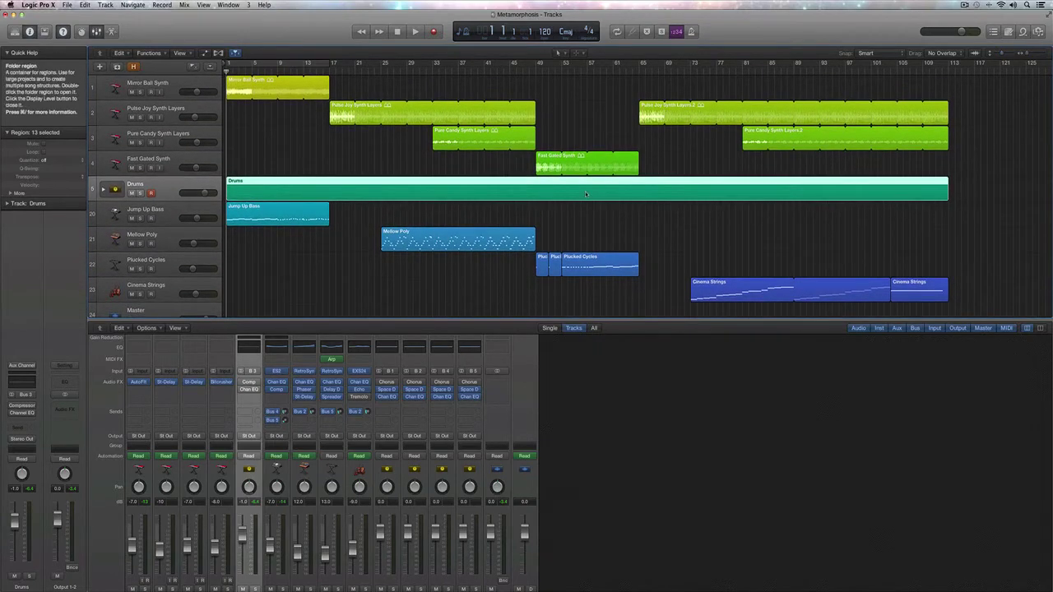
click(116, 88)
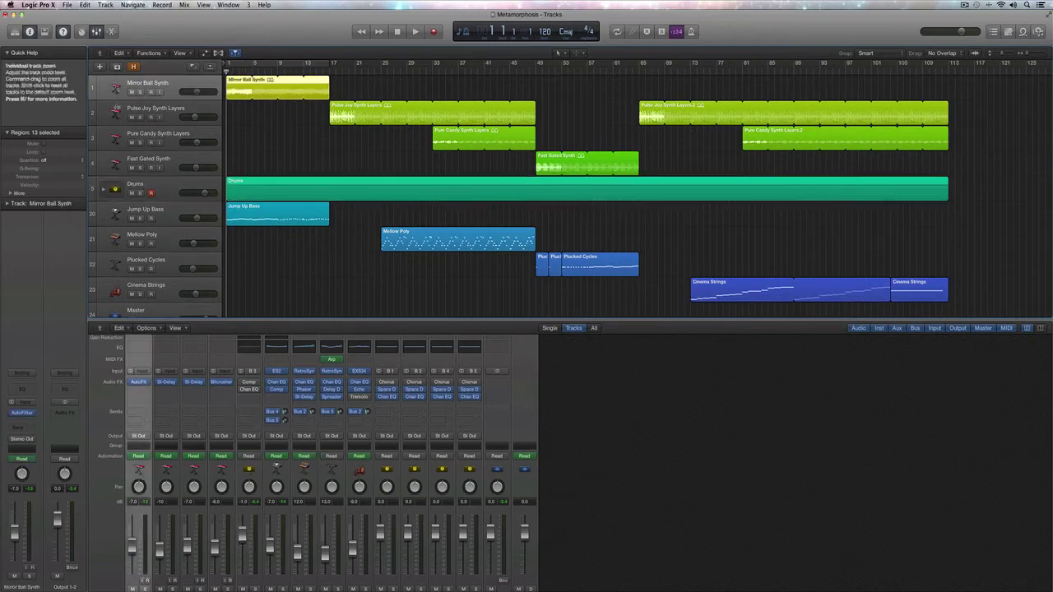
click(111, 114)
click(108, 135)
click(111, 161)
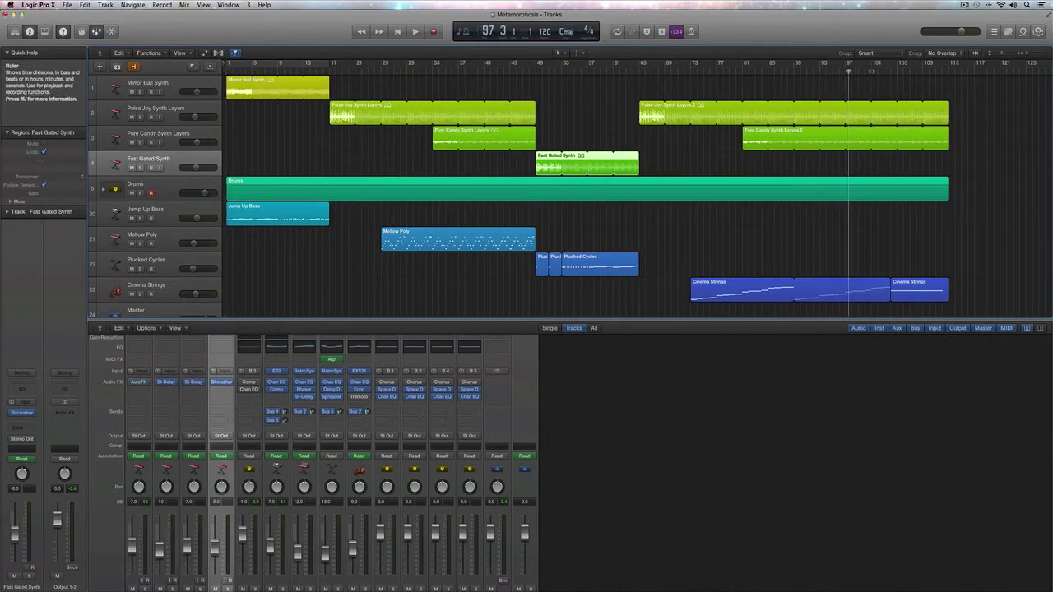
scroll(170, 559, up, 2)
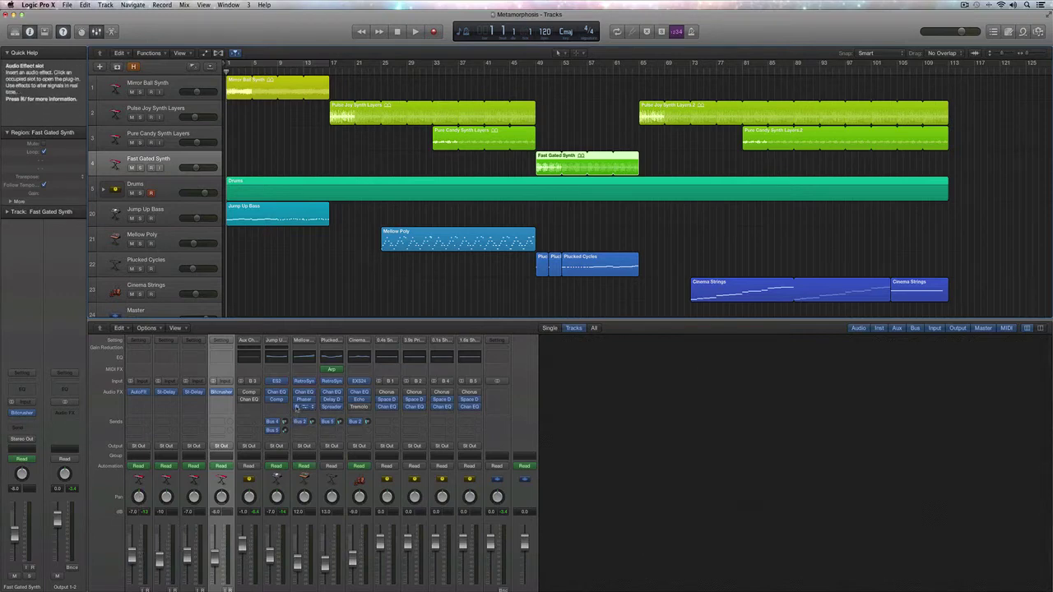
Try soloing the Mirror Ball Synth track and cycling bars 1 to 17.
click(164, 83)
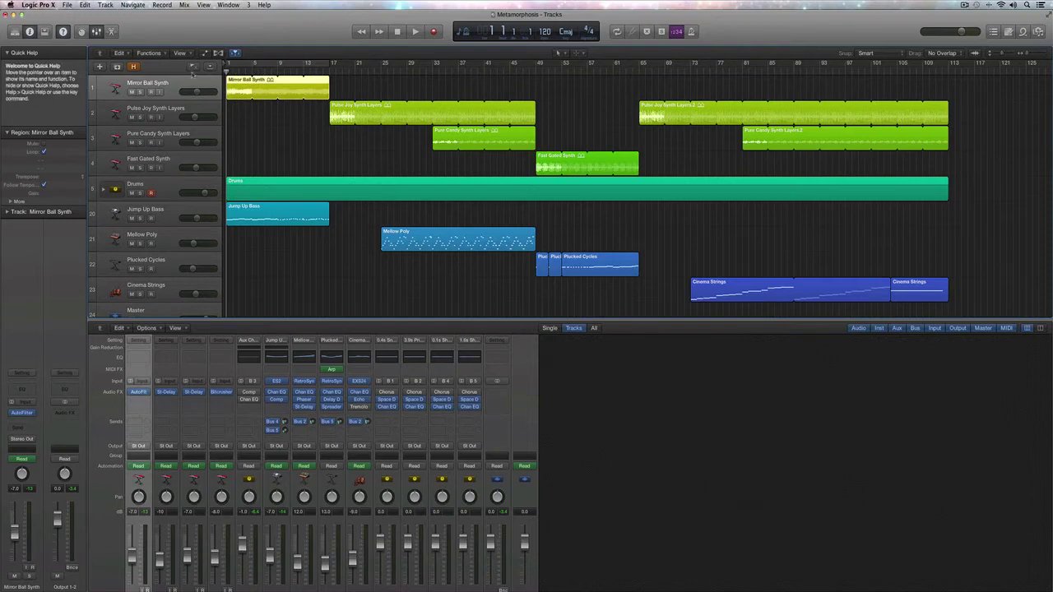
click(141, 92)
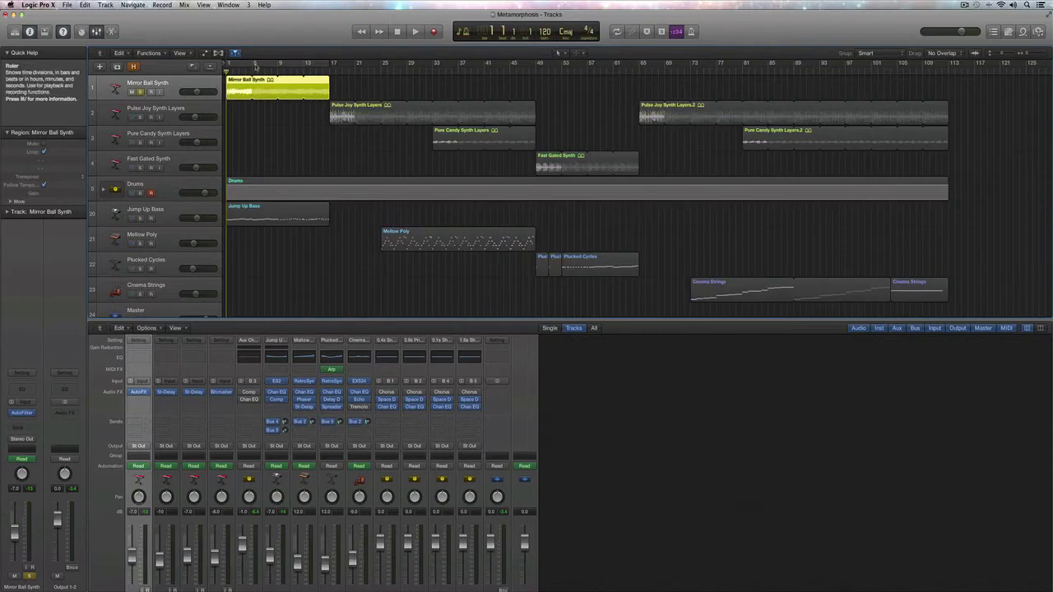
click(256, 64)
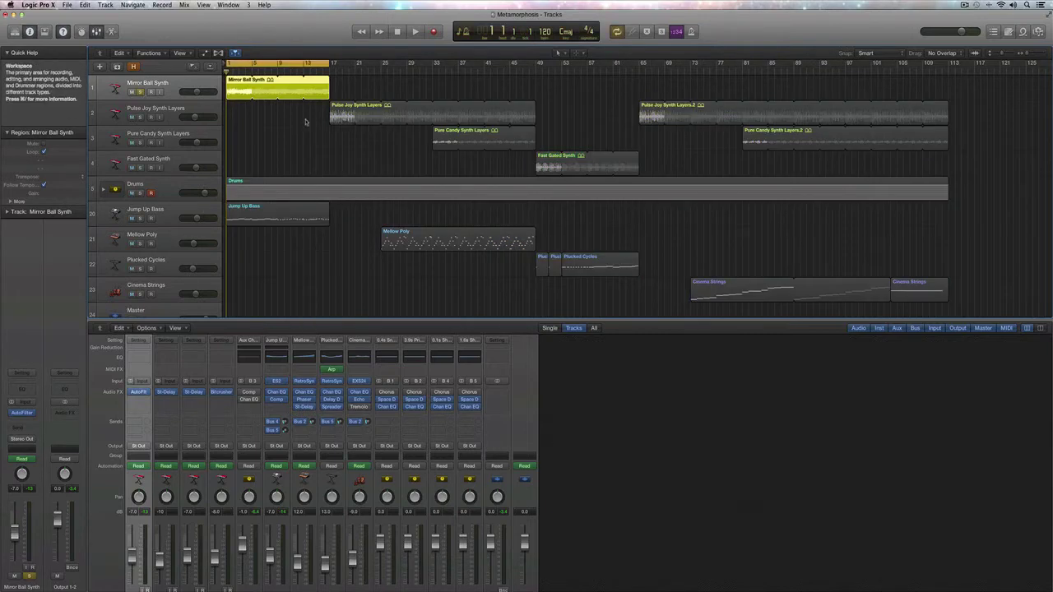
click(141, 92)
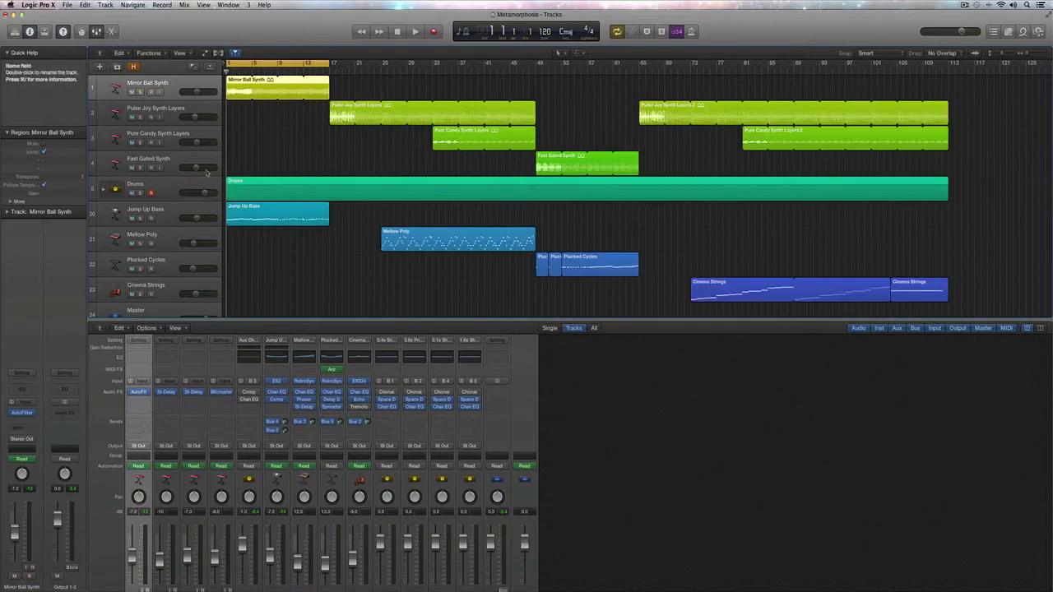
click(141, 92)
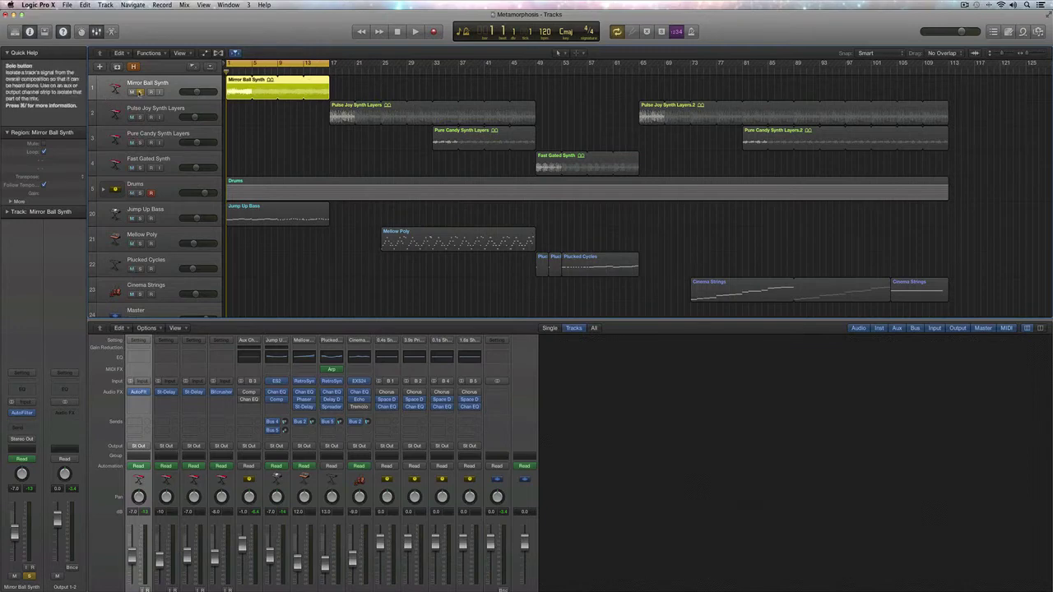
click(141, 92)
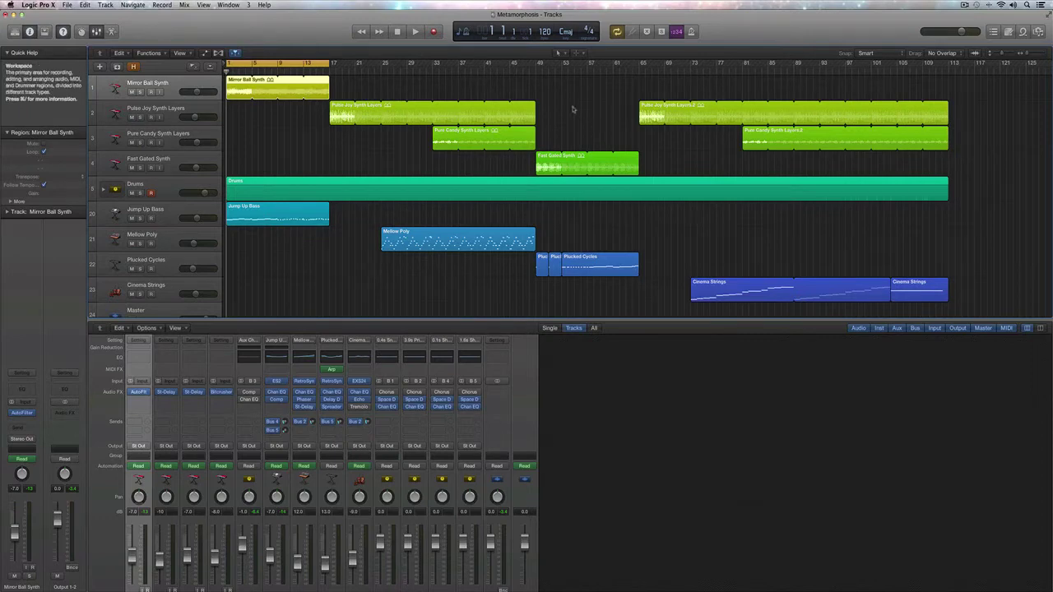
click(616, 32)
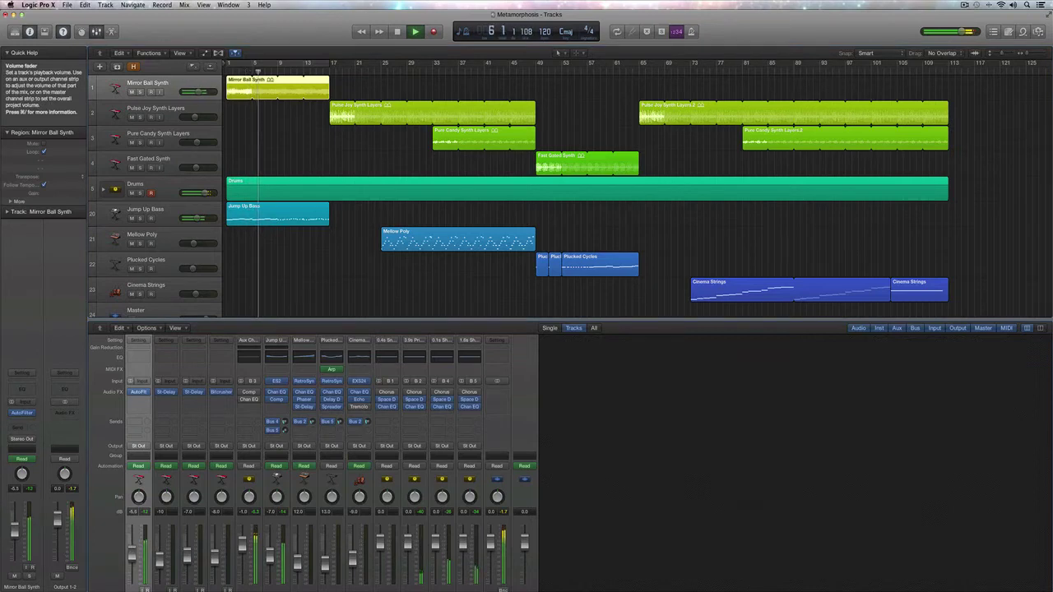
During playback, set the Jump Up Bass level to -5.0 dB and raise the Pulse Joy Synth Layers level.
click(140, 190)
click(156, 216)
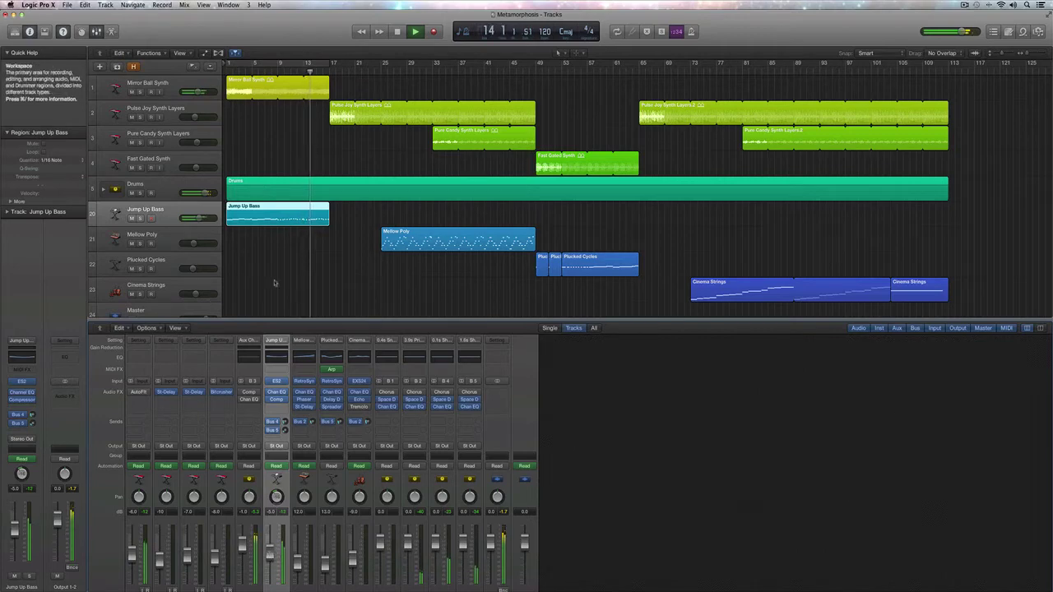
click(168, 110)
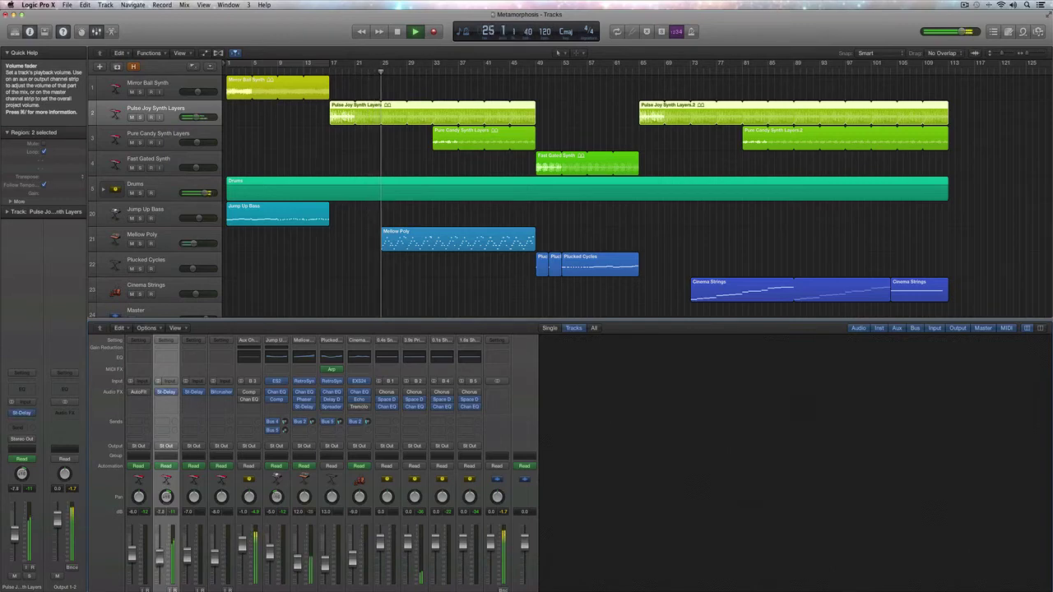
Check the Pure Candy and Fast Gated synth tracks against Mellow Poly during playback, and set the Mellow Poly level to -14.0 dB.
click(160, 239)
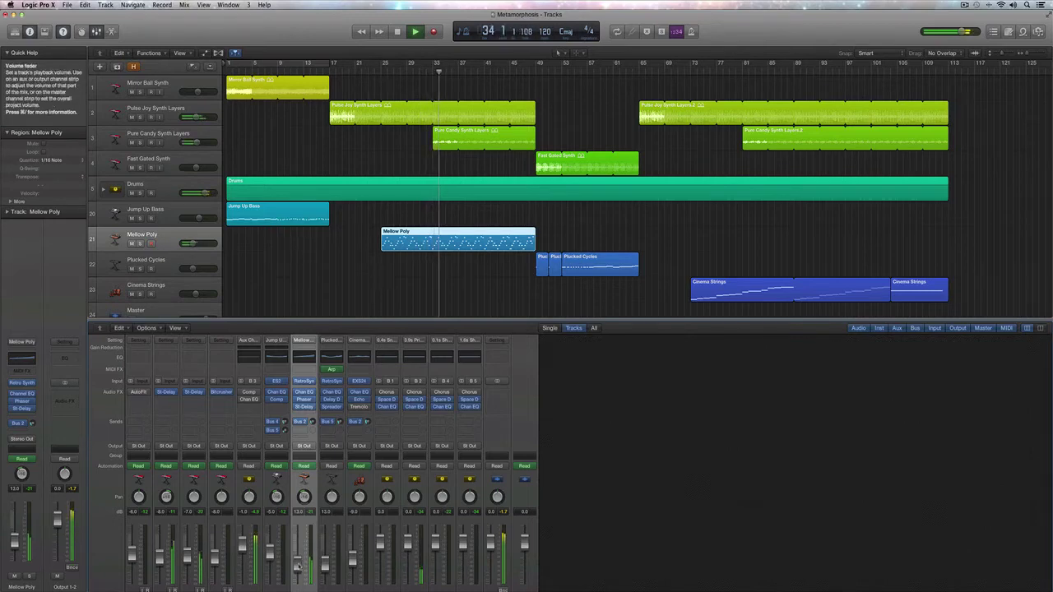
click(163, 135)
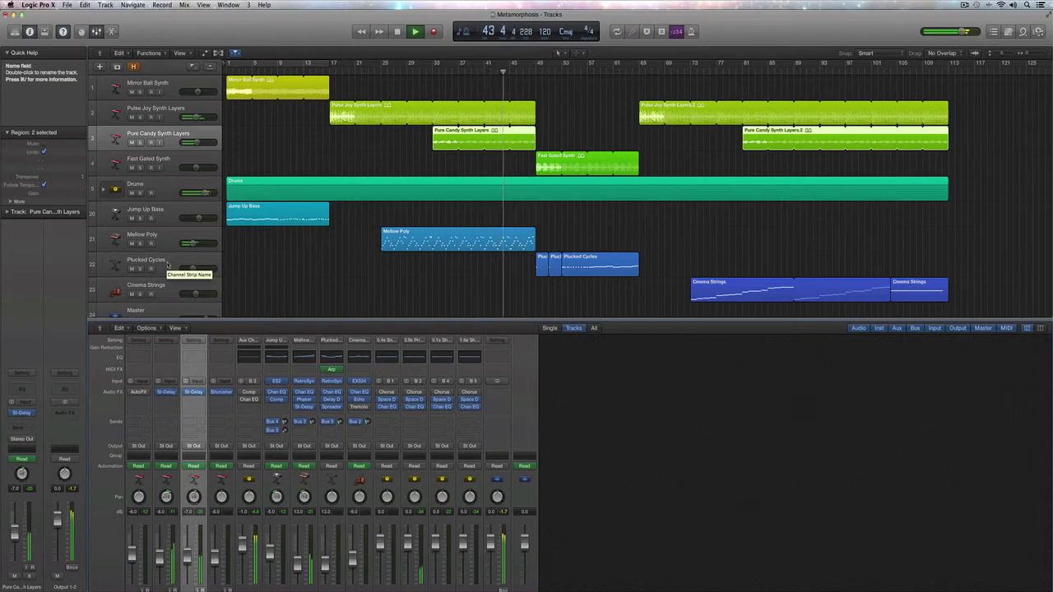
click(169, 167)
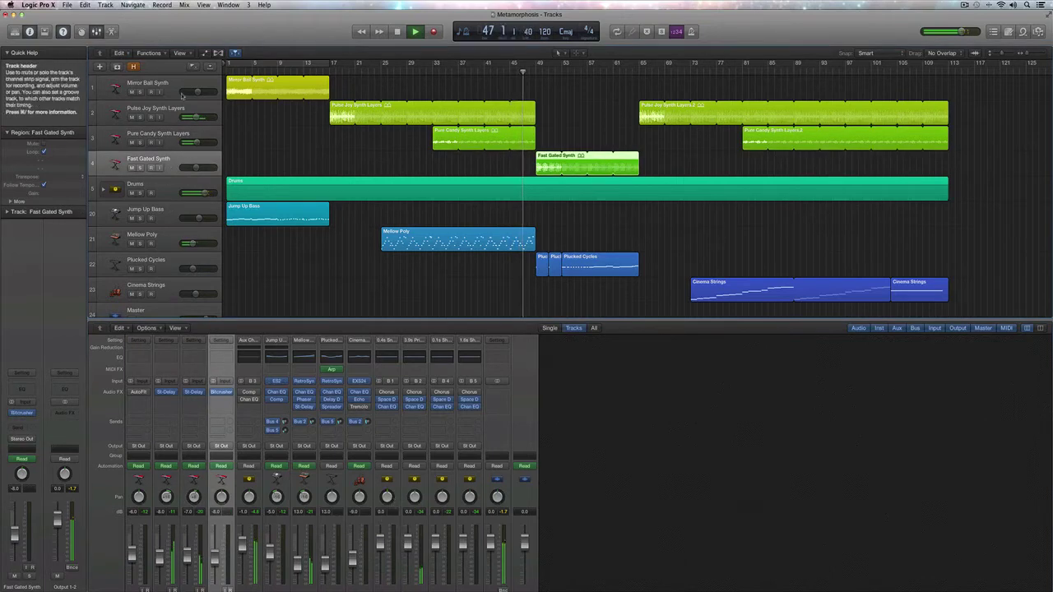
click(191, 245)
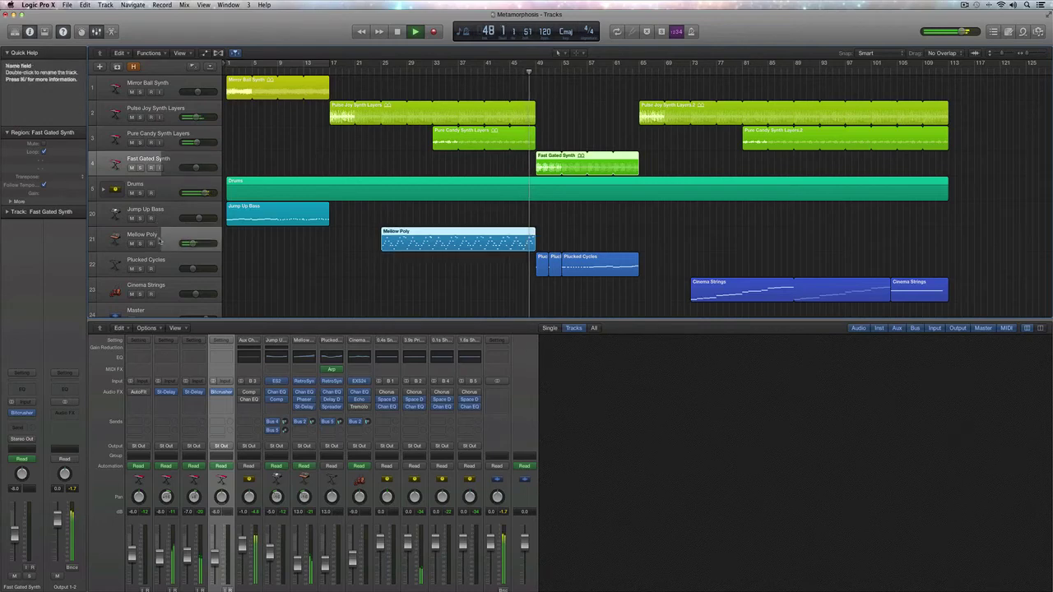
drag(194, 247, 188, 247)
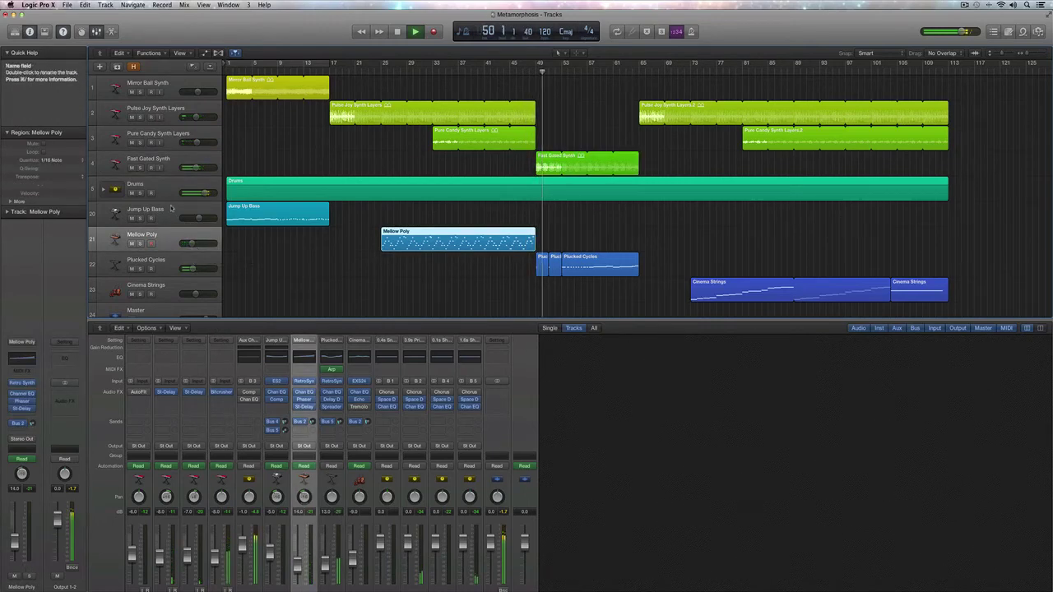
Set the Plucked Cycles level to -7.0 dB and the Fast Gated Synth level to -6.0 dB during playback.
click(163, 265)
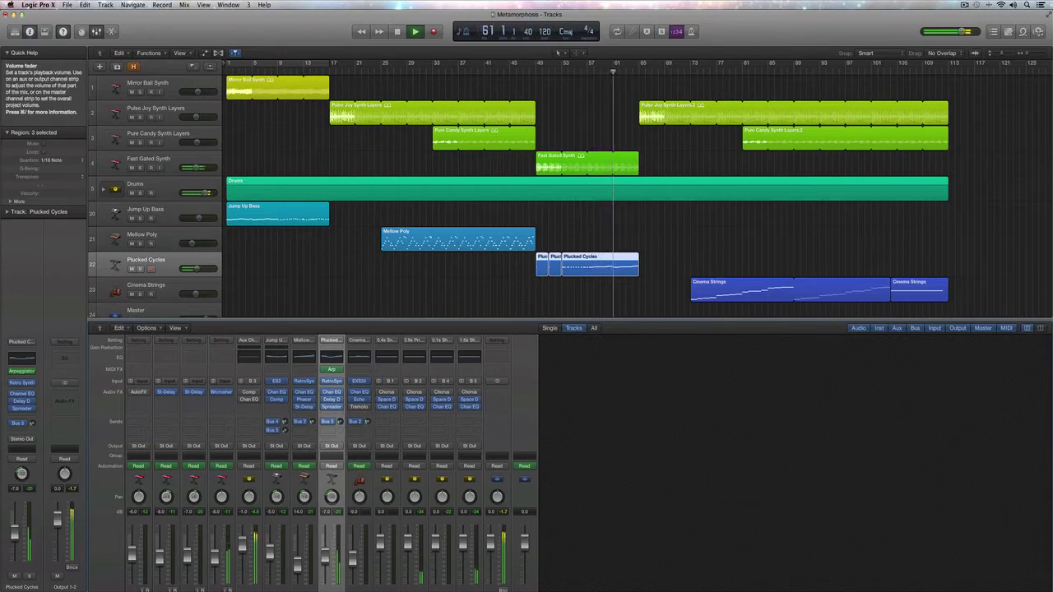
click(148, 159)
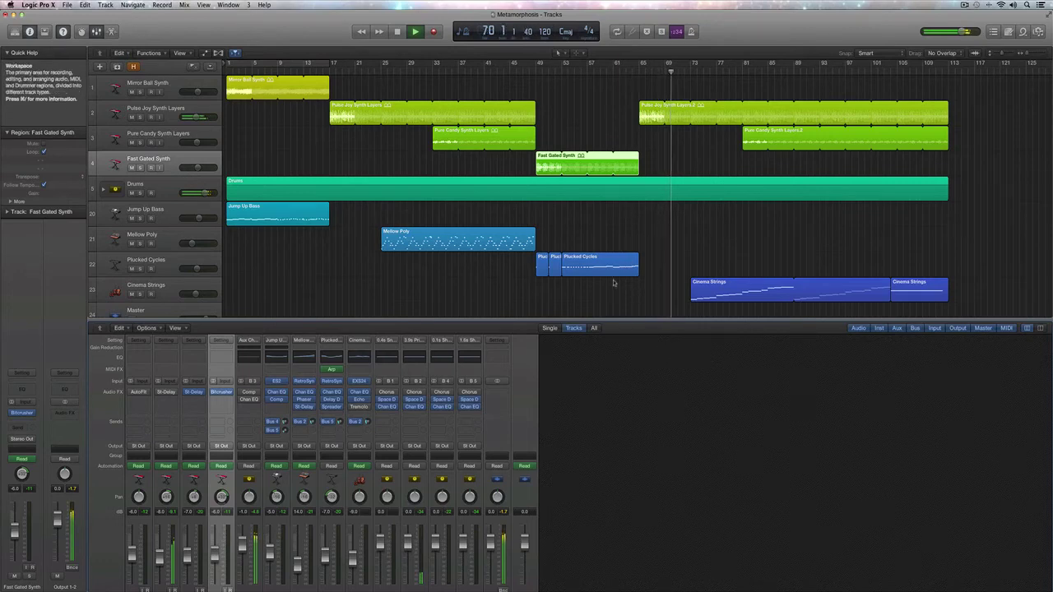
Balance the Cinema Strings level against Pulse Joy Synth Layers, and stop playback with the playhead returned to the project start.
click(356, 435)
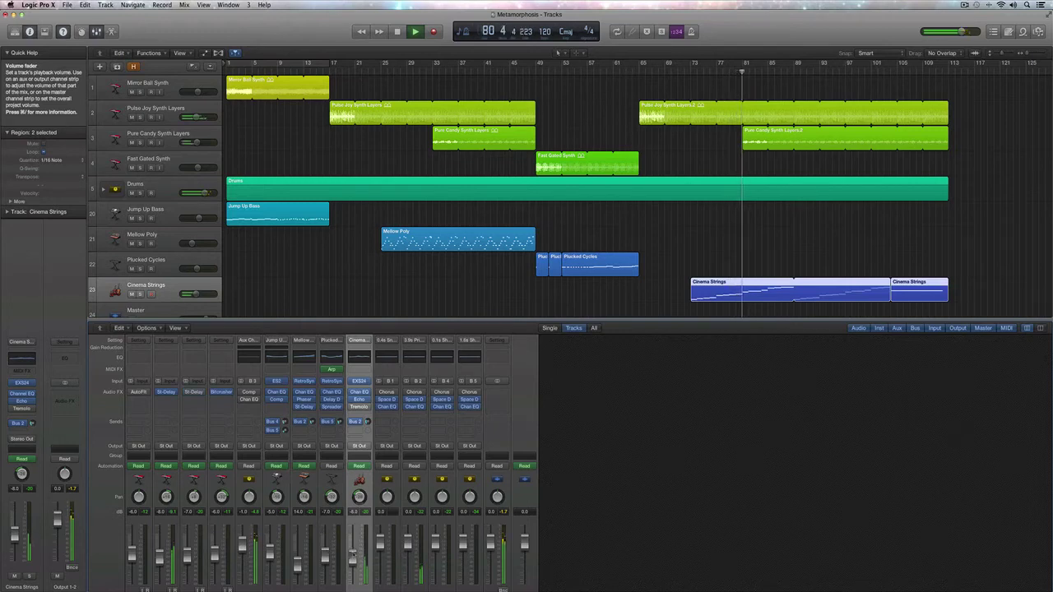
click(176, 109)
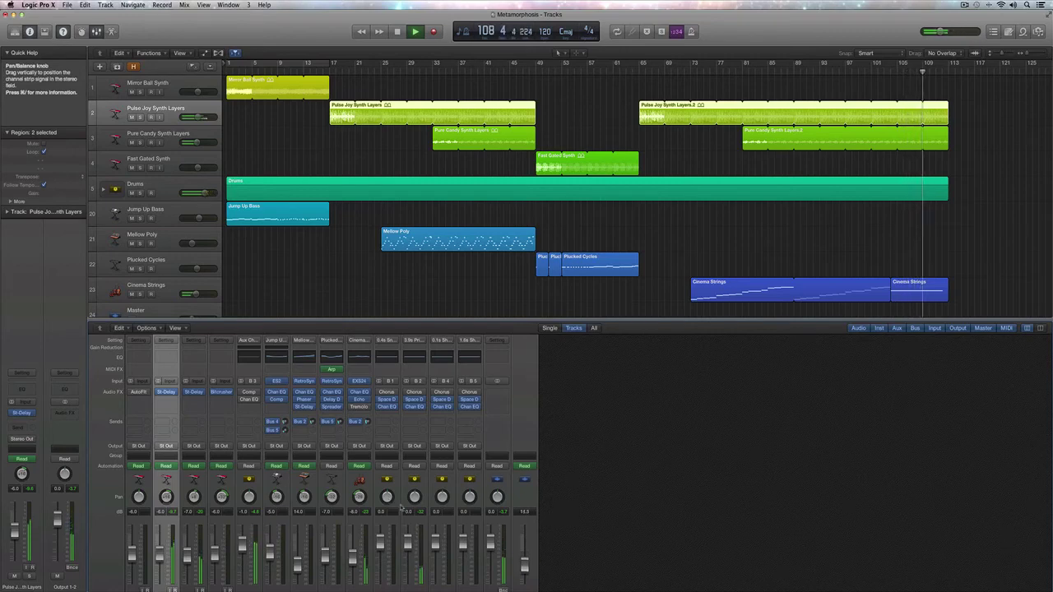
key(space)
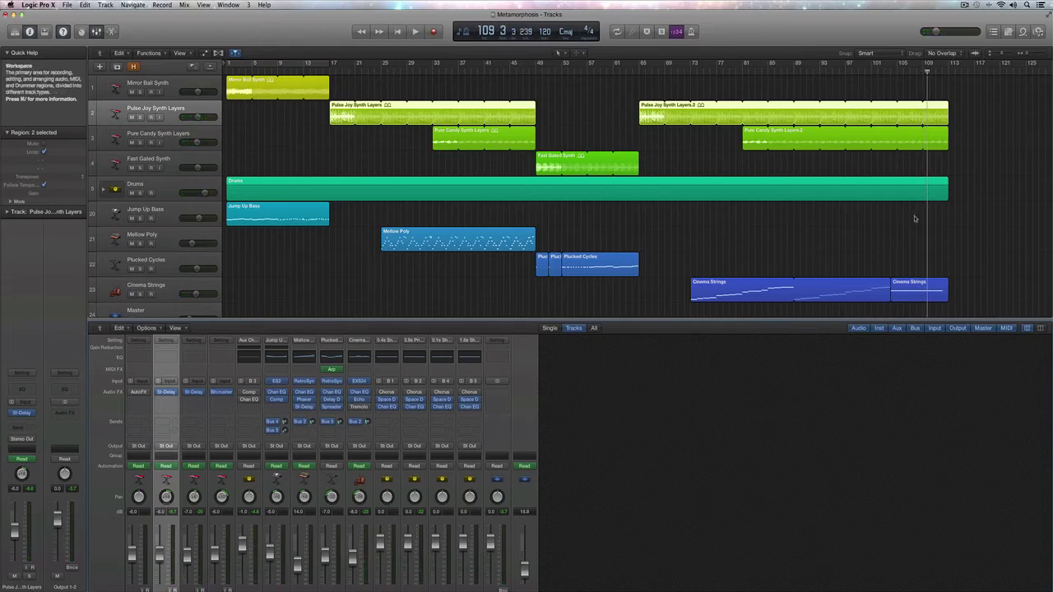
key(Return)
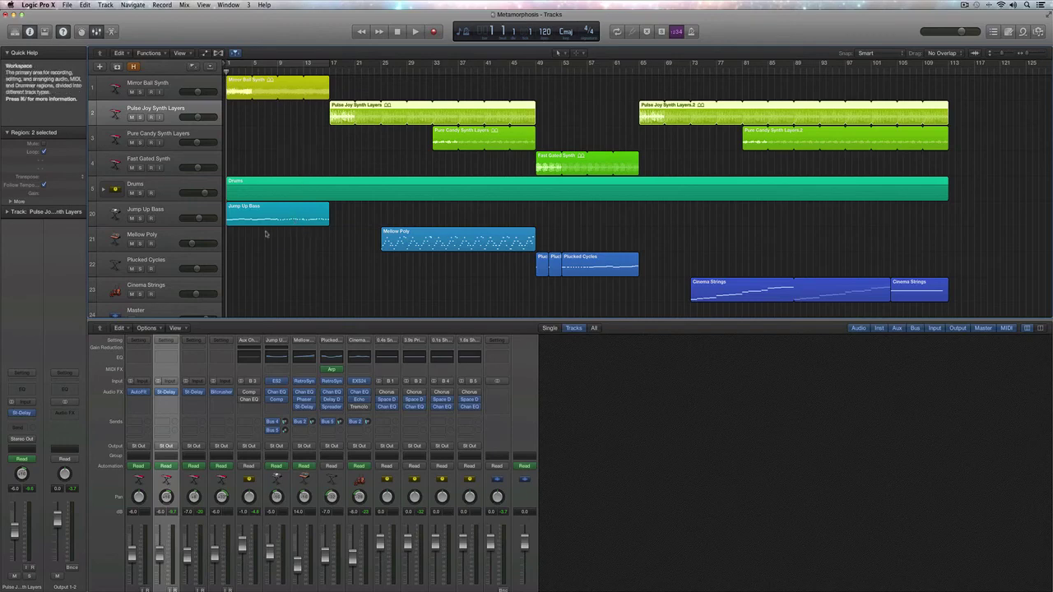
Place the playhead at bar 11 within the Mirror Ball Synth region and select the Drums track.
mouse_move(328, 92)
mouse_down()
mouse_move(258, 89)
mouse_move(328, 84)
mouse_up()
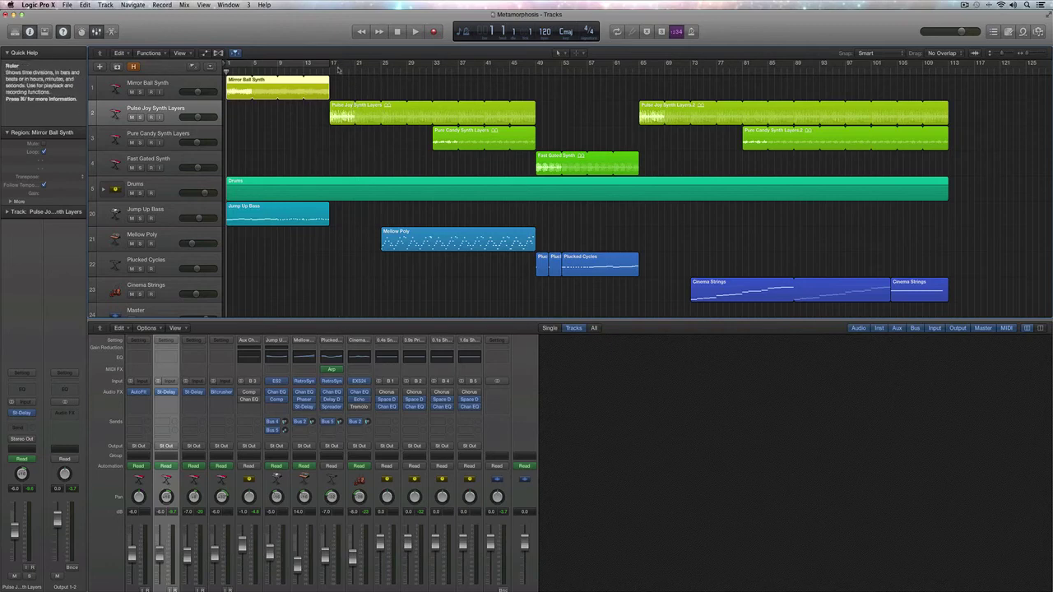
drag(337, 70, 290, 70)
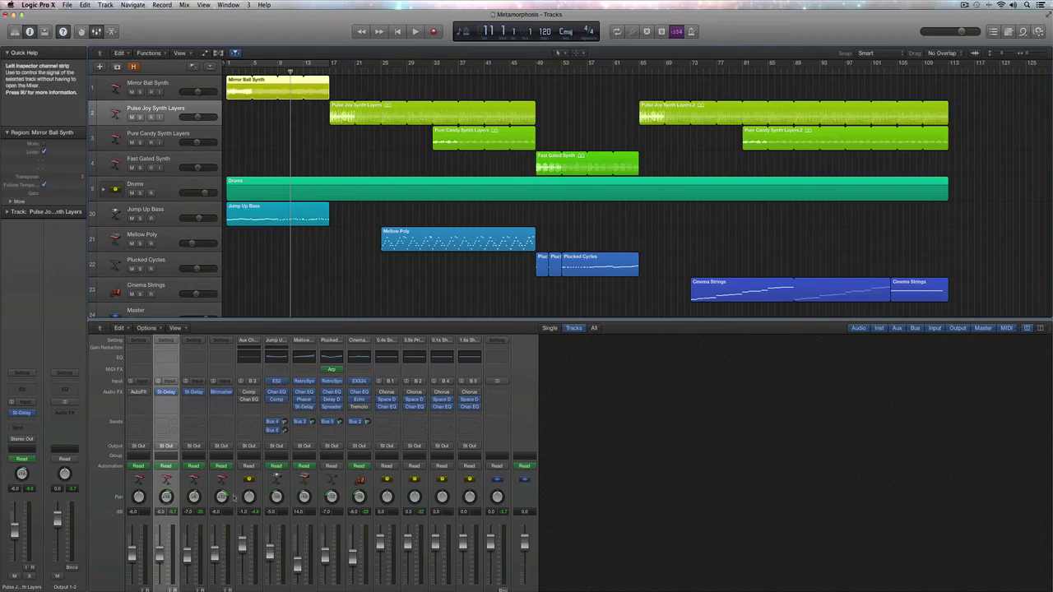
click(158, 184)
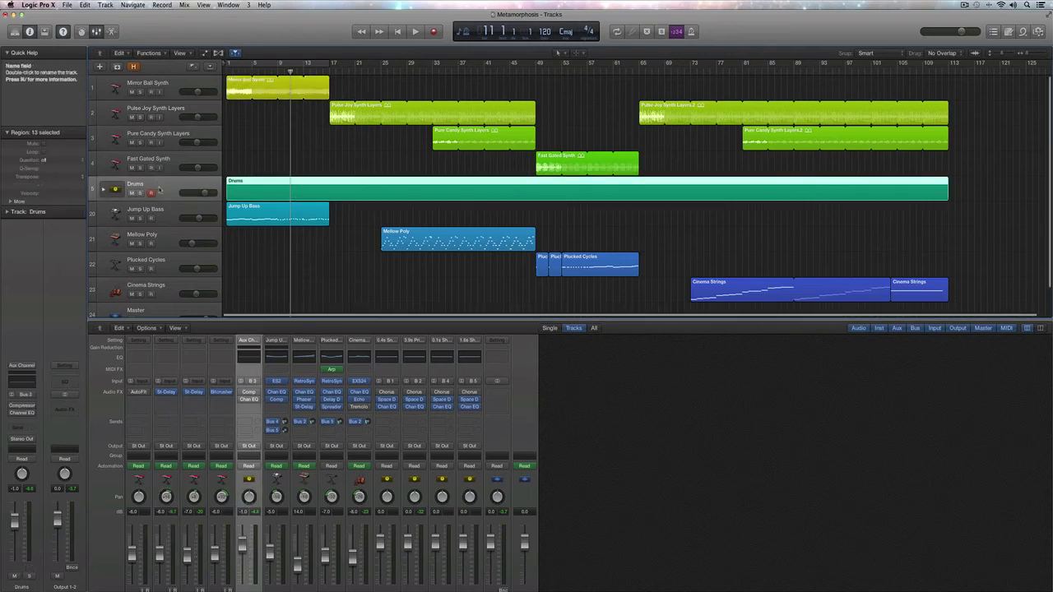